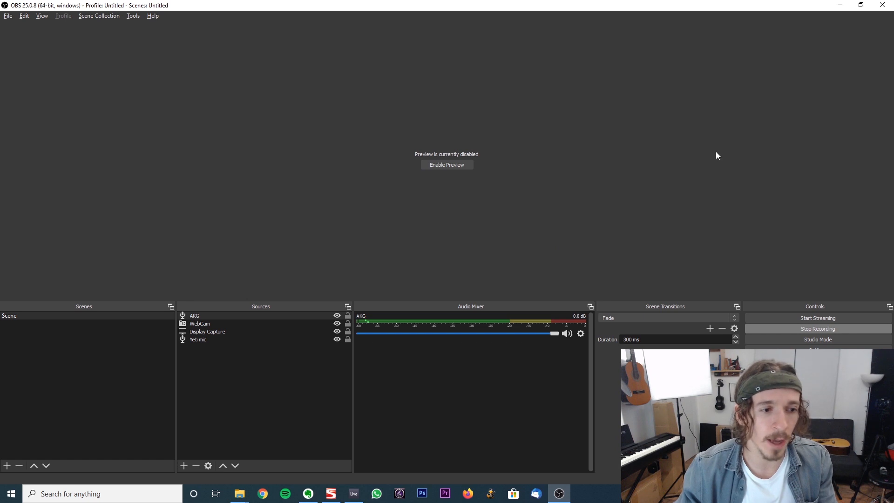
- Remove the existing AKG audio source from the scene and confirm its removal
click(198, 320)
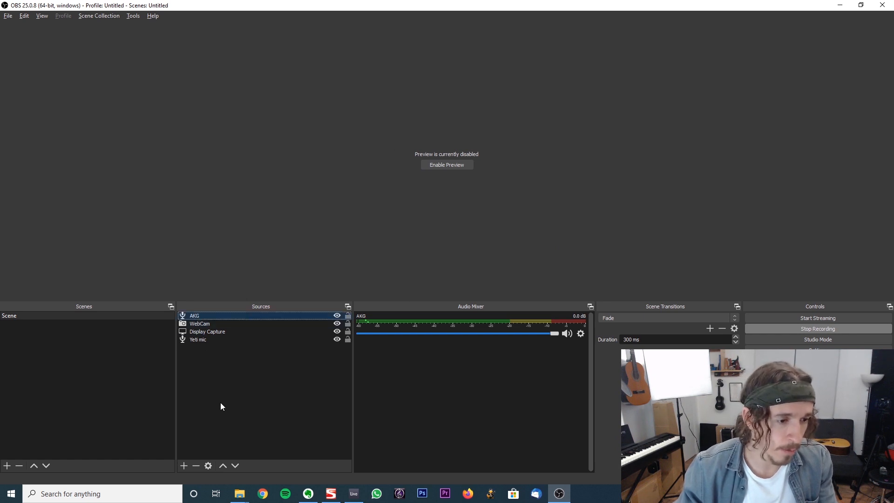
click(196, 465)
click(466, 259)
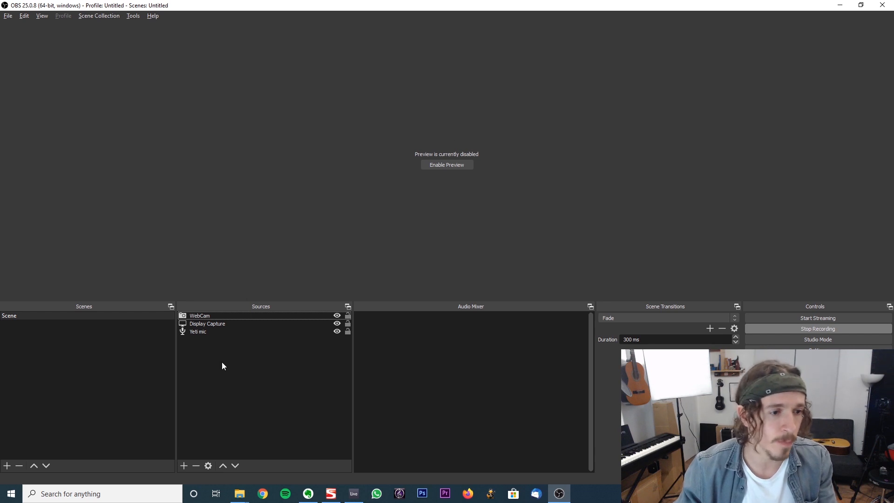
- Add a new Audio Input Capture source named AKG, using Focusrite USB (Focusrite USB Audio) as its device
click(184, 465)
click(214, 300)
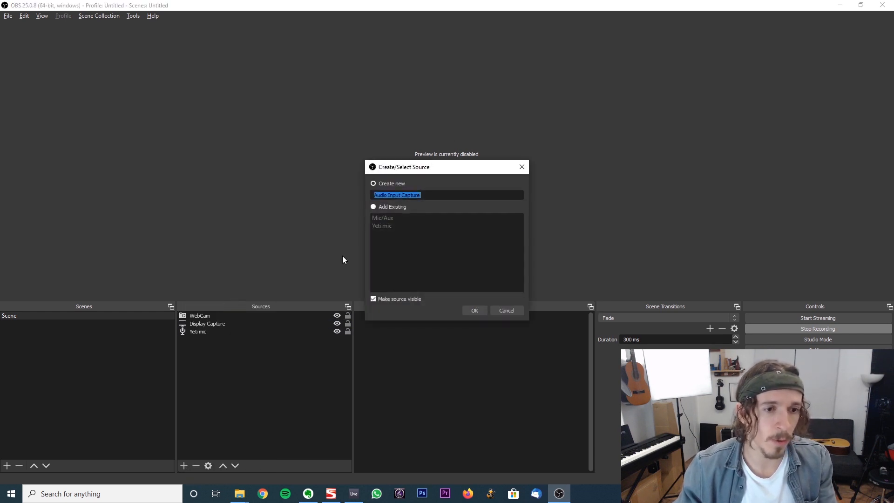
text(AKG)
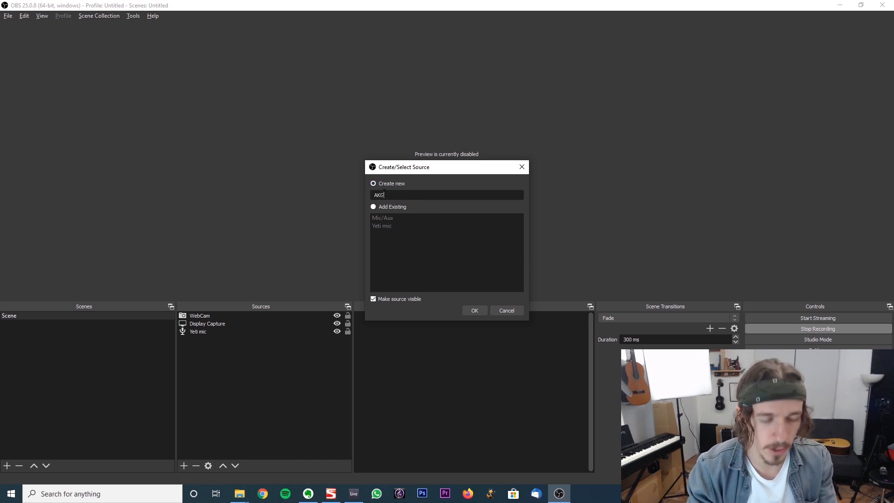
click(484, 310)
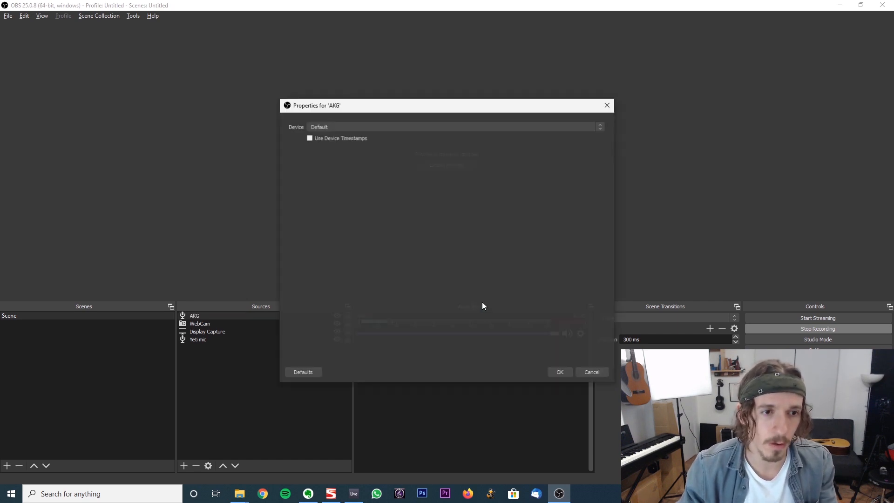
click(332, 126)
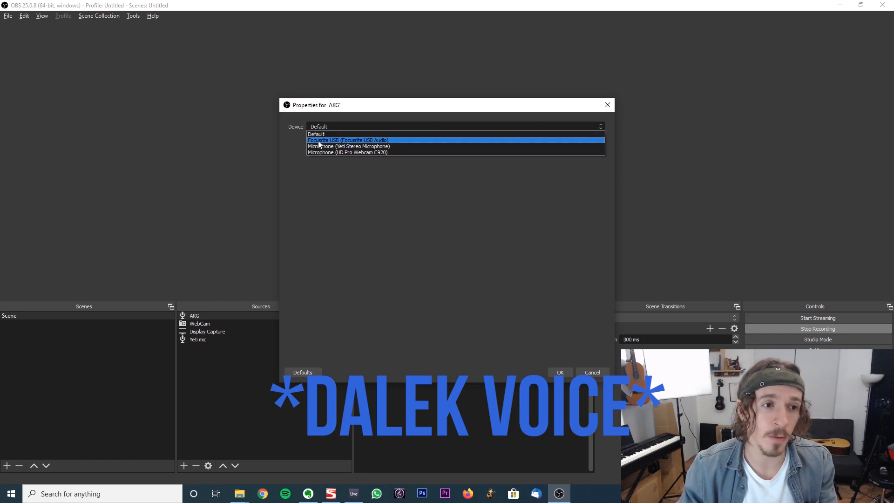
click(329, 140)
click(561, 372)
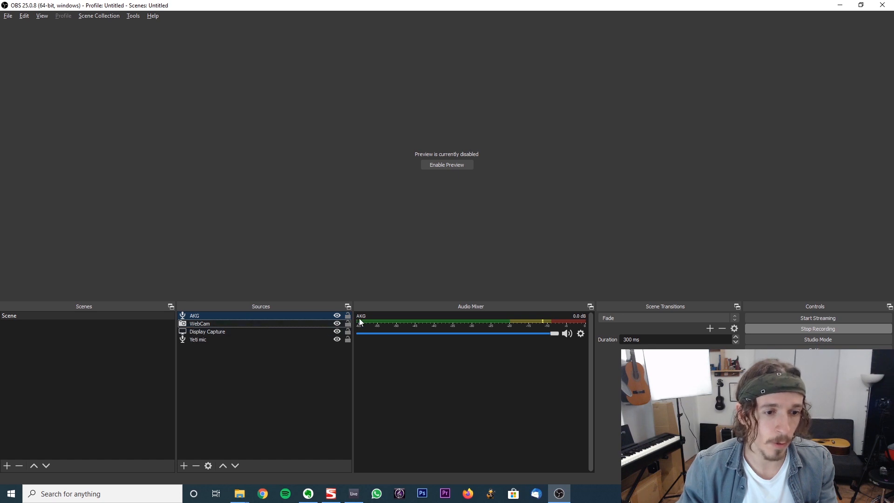
click(360, 321)
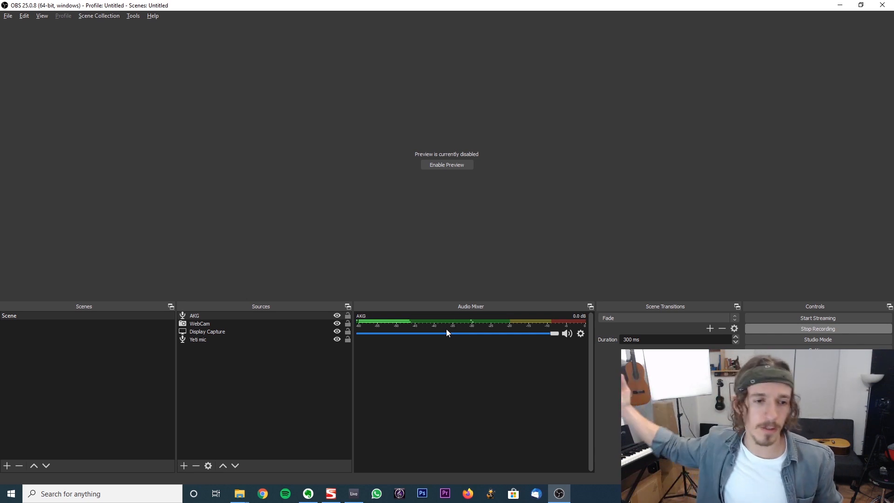
- Add a VST 2.x Plug-in filter under its default name to the AKG source and load Arousor in it
click(194, 318)
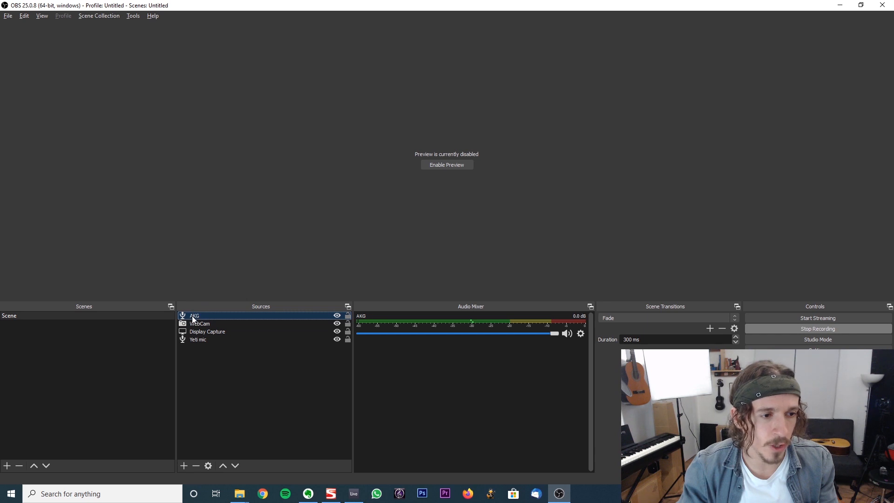
right_click(196, 319)
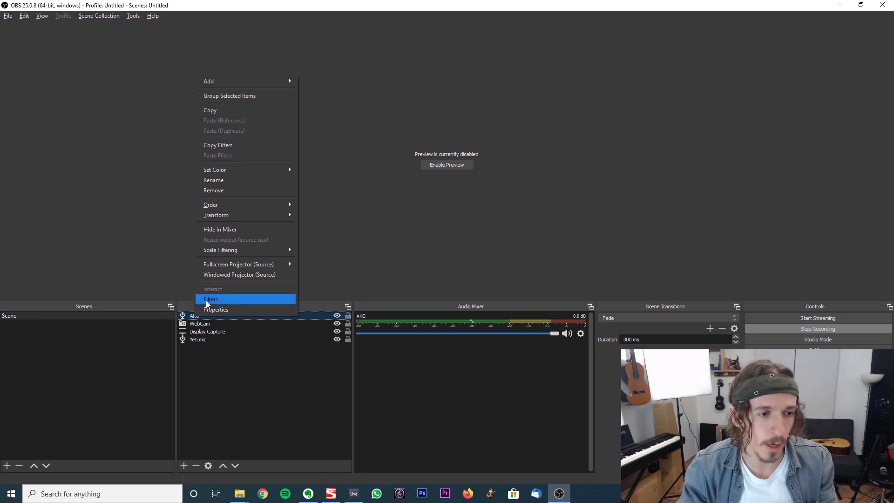
click(208, 300)
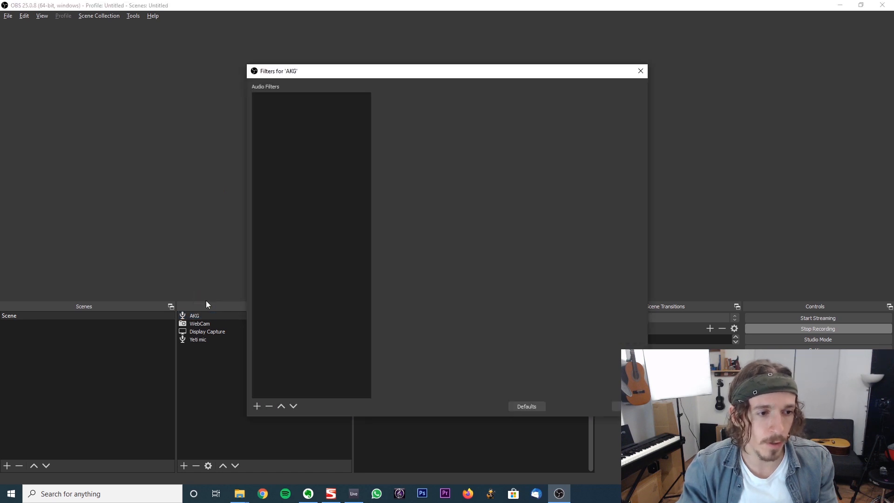
click(257, 406)
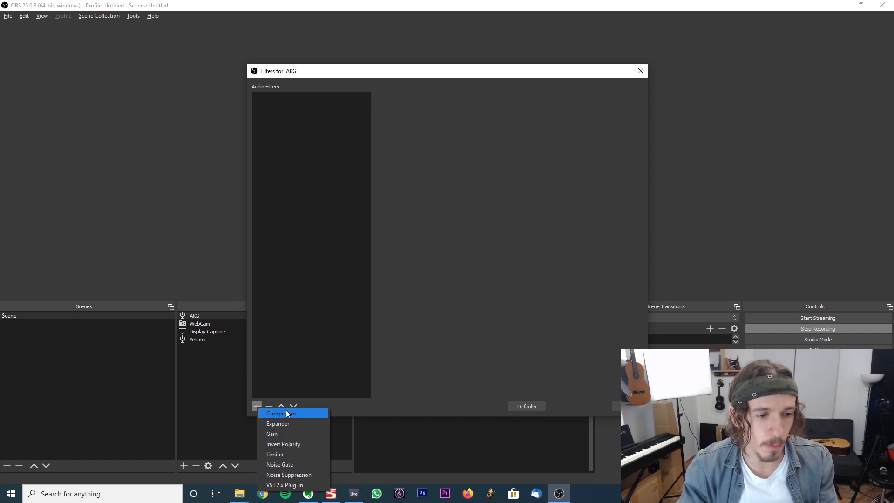
click(285, 485)
click(424, 261)
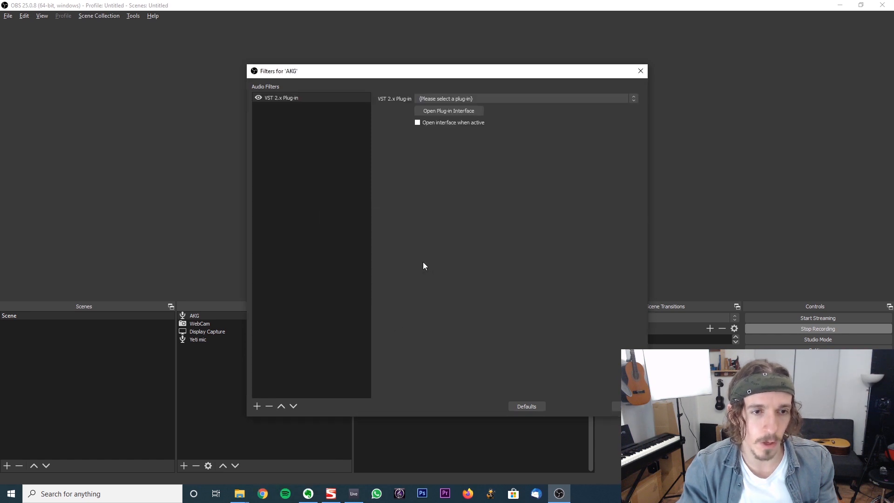
click(429, 99)
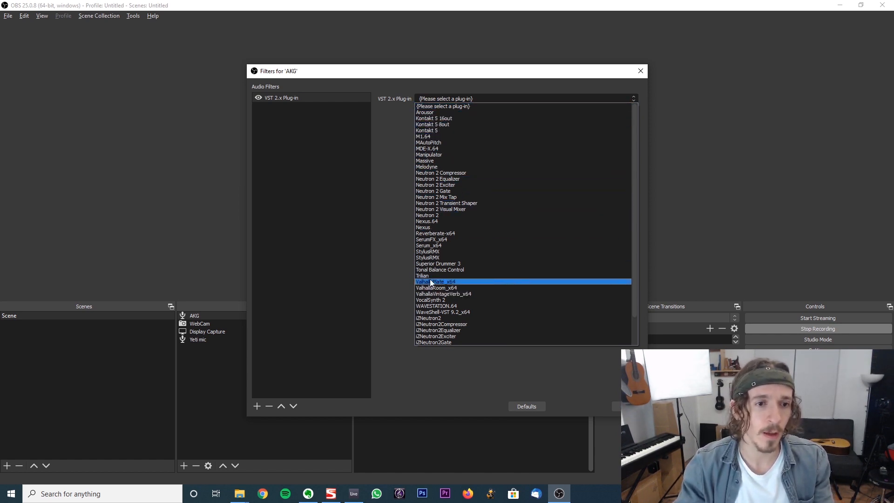
click(427, 114)
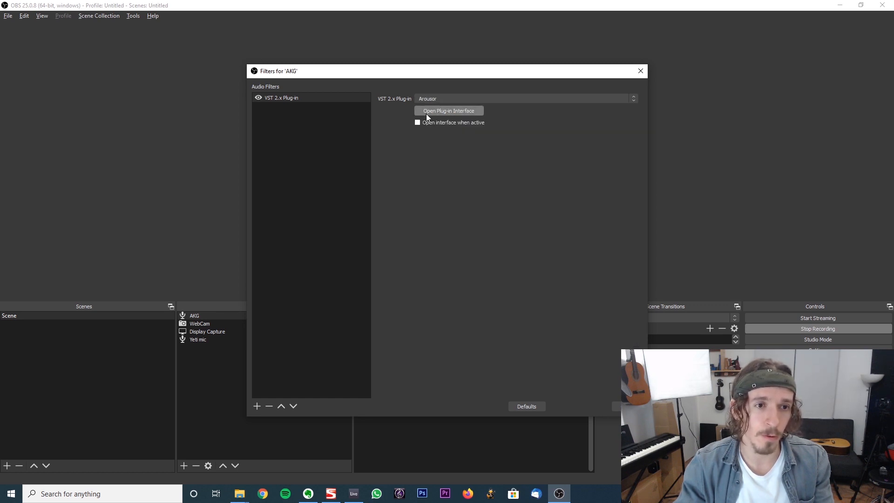
- Add a second VST 2.x Plug-in filter to AKG, load Reverberate-x64, and view its plug-in interface
click(256, 407)
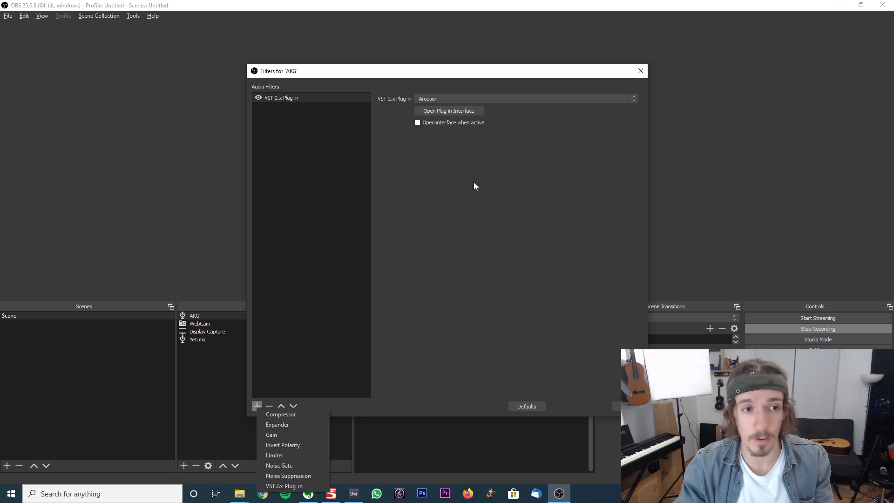
click(283, 486)
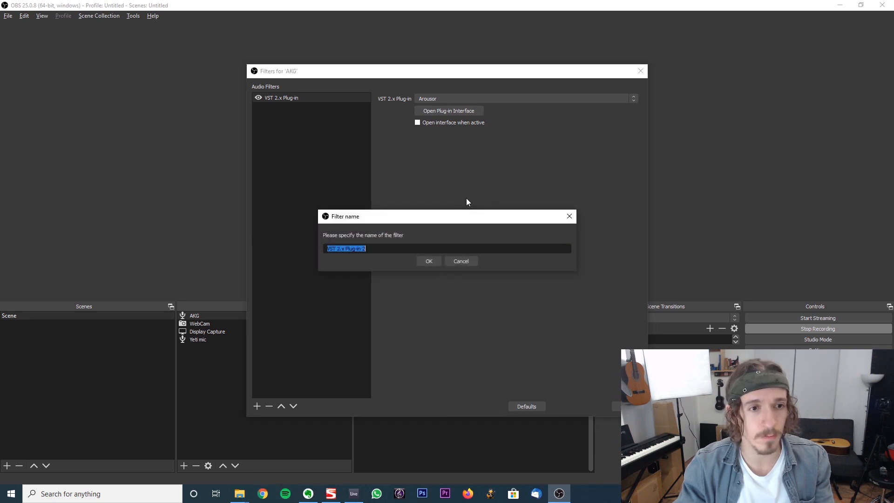
click(419, 261)
click(460, 100)
click(437, 232)
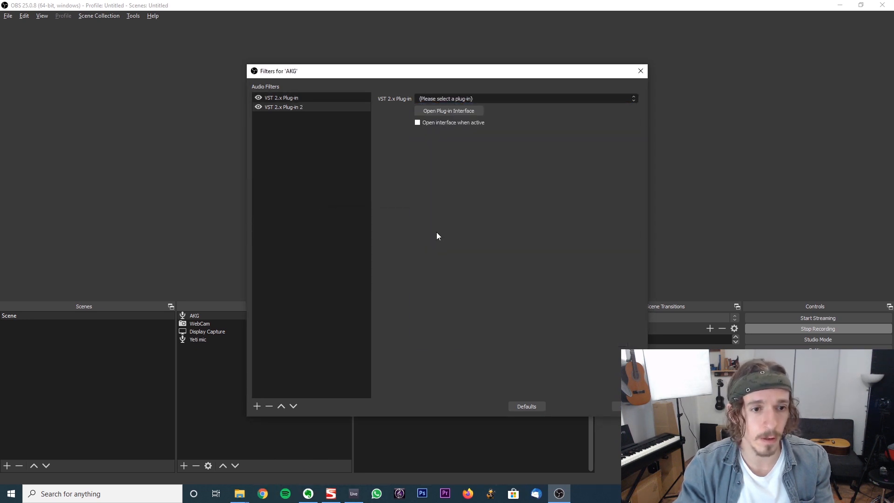
click(445, 113)
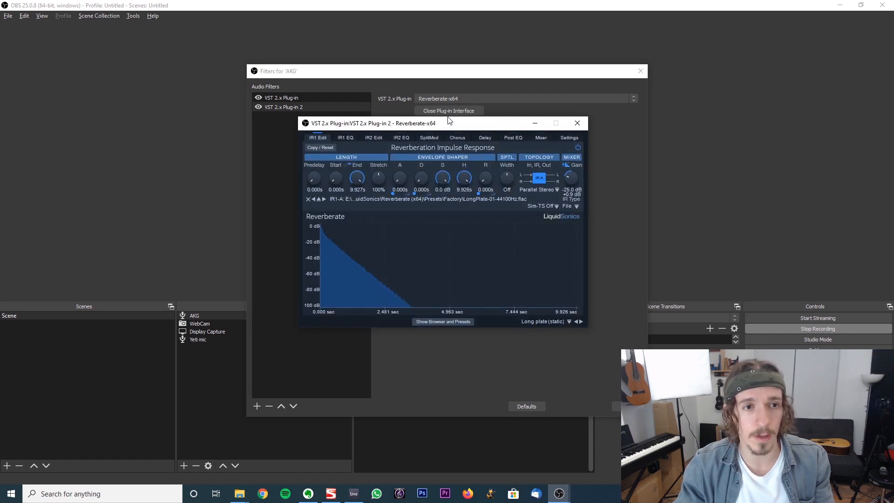
click(577, 124)
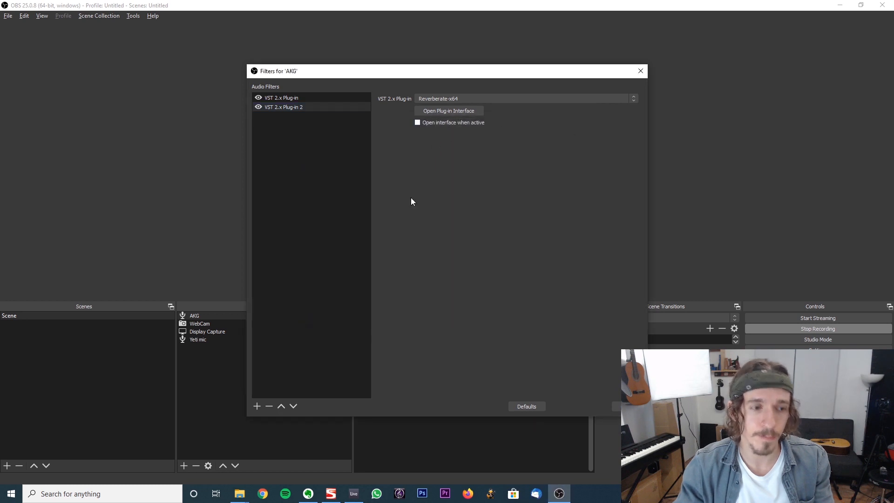
- Add a third VST 2.x Plug-in filter to AKG, look through the available plug-ins without choosing one, and close the filters
click(257, 406)
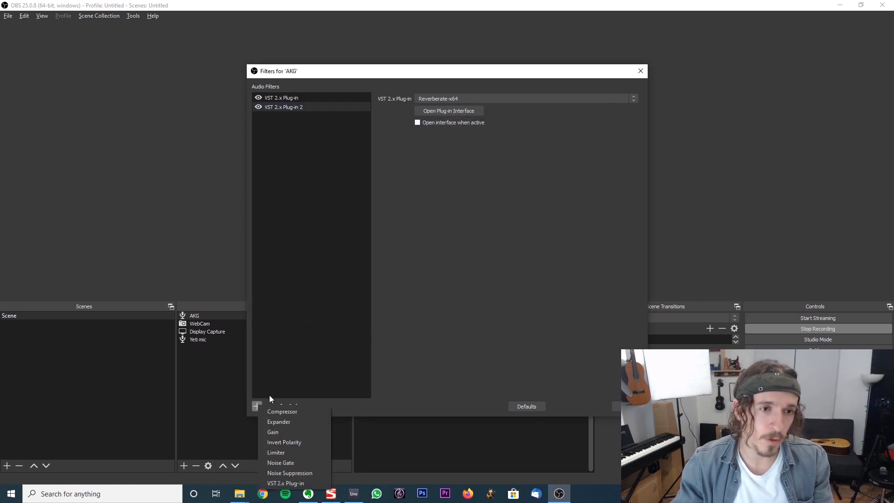
click(286, 484)
click(429, 261)
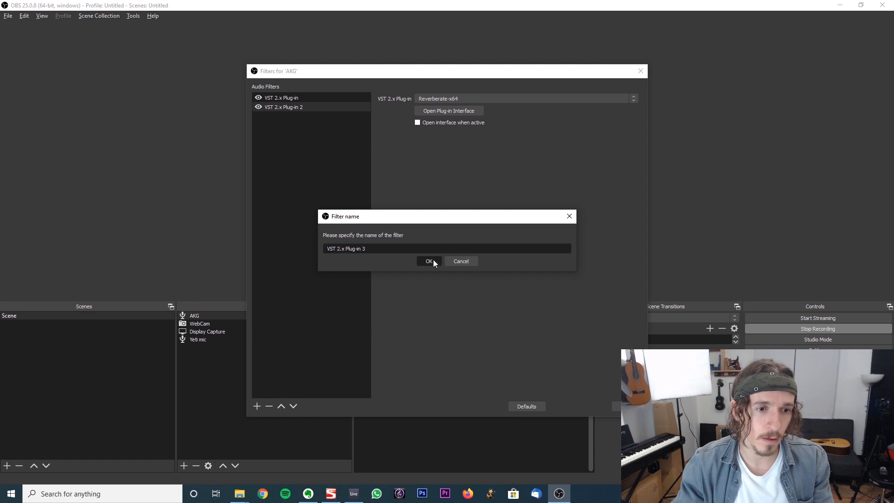
click(448, 98)
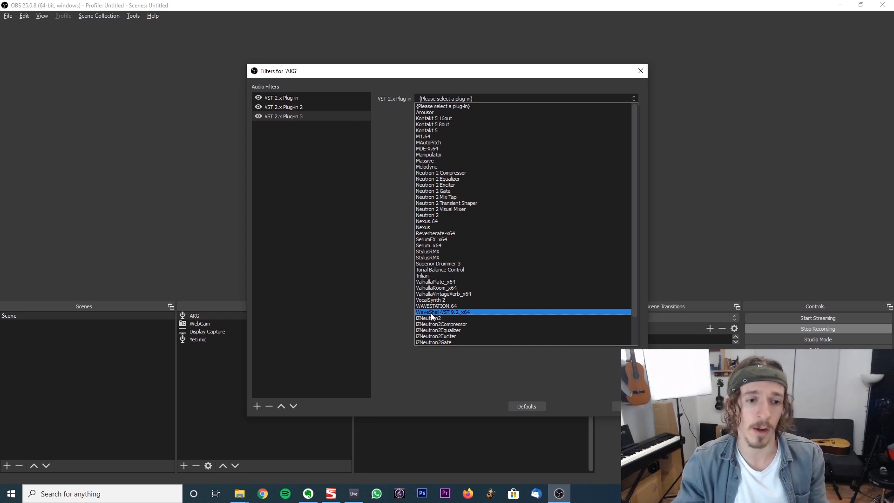
click(392, 243)
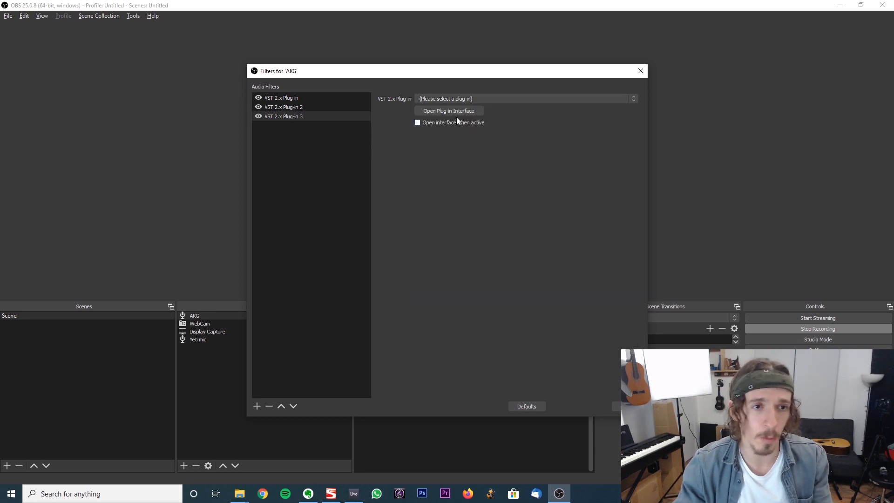
click(626, 406)
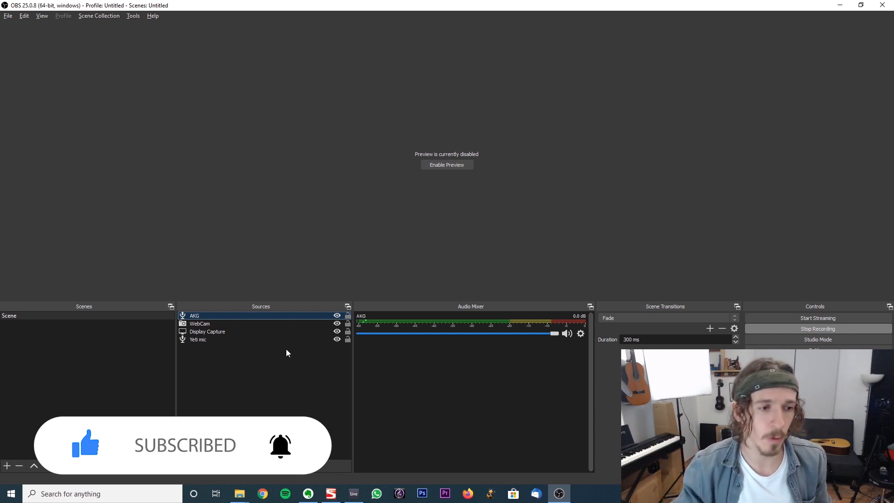
- Delete the AKG source together with its VST filters
key(Delete)
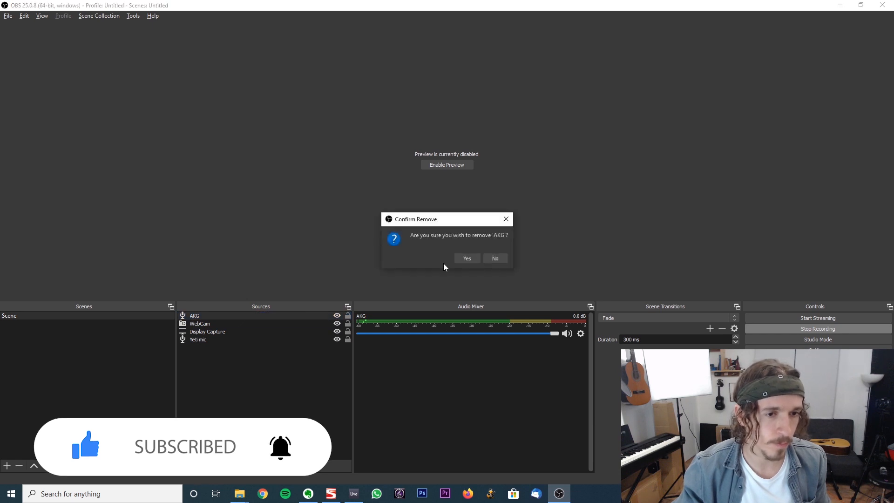
click(466, 257)
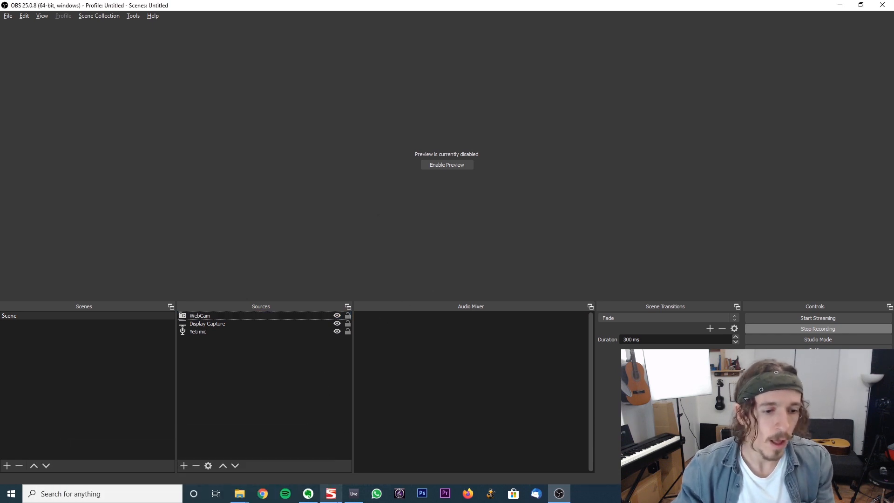
- Switch to Scarlett MixControl and examine the OBS/Ableton mix channels and the output routing
click(331, 494)
mouse_move(469, 52)
mouse_down()
mouse_move(470, 60)
mouse_move(456, 59)
mouse_up()
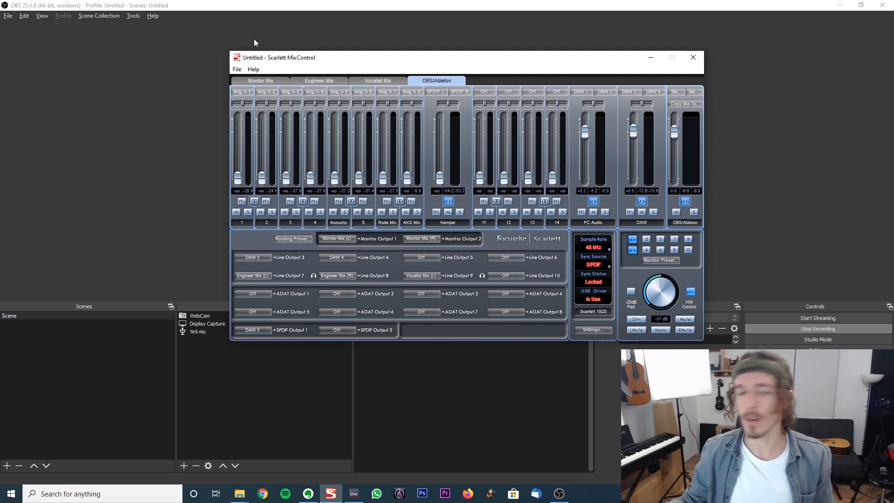
drag(425, 61, 410, 63)
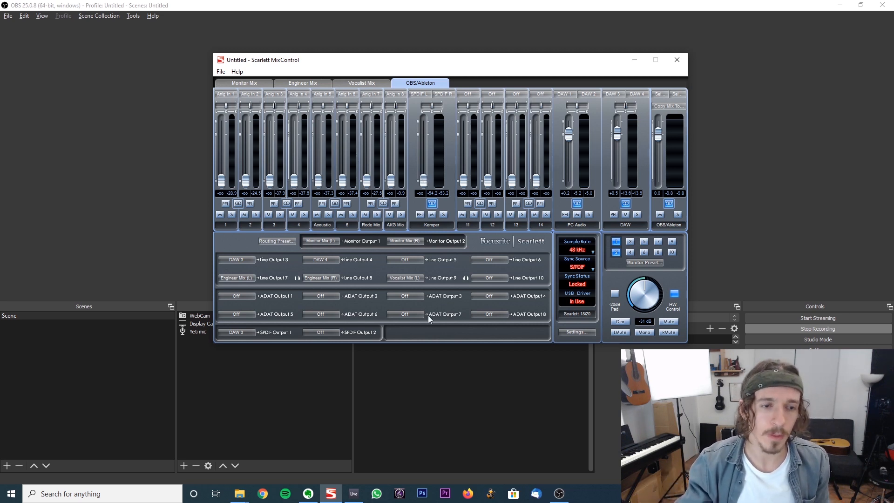
- Switch to Ableton Live and delete the second Vocal track, the one with input 7
click(356, 497)
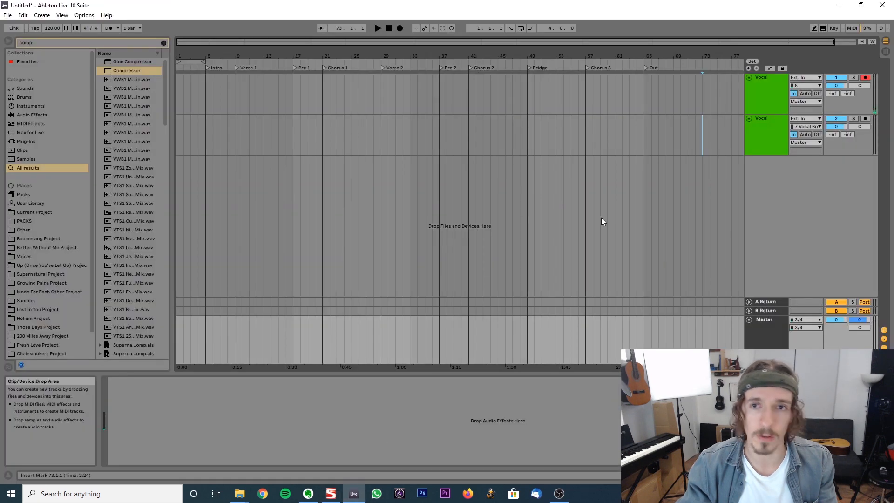
click(761, 127)
key(Delete)
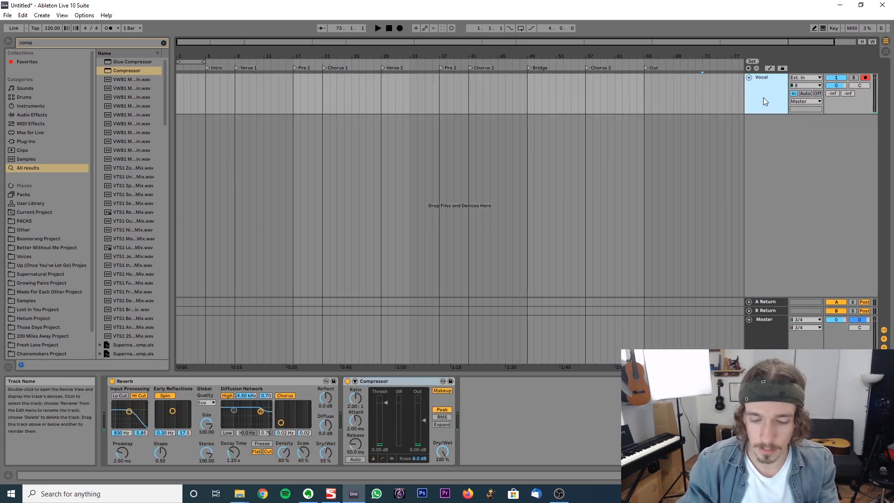
- Delete the Reverb and Compressor devices from the remaining Vocal track
click(383, 384)
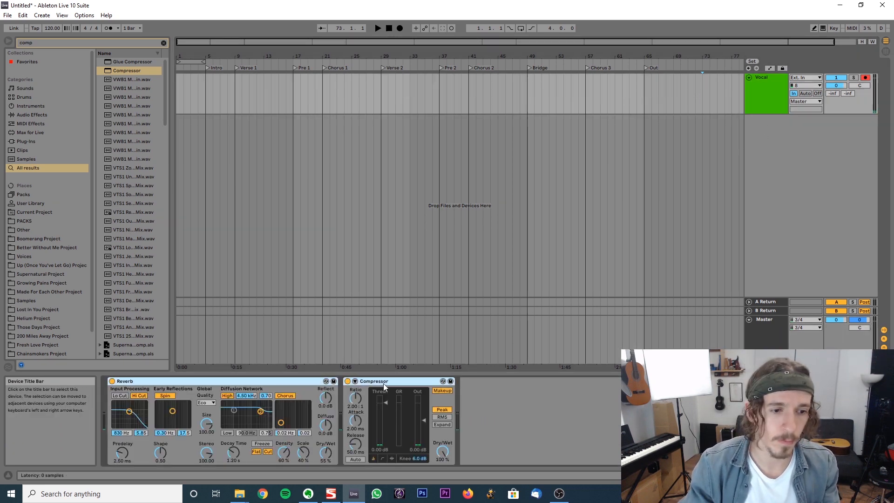
key(Delete)
- Disarm recording on the Vocal track and set its monitoring to Off
click(760, 85)
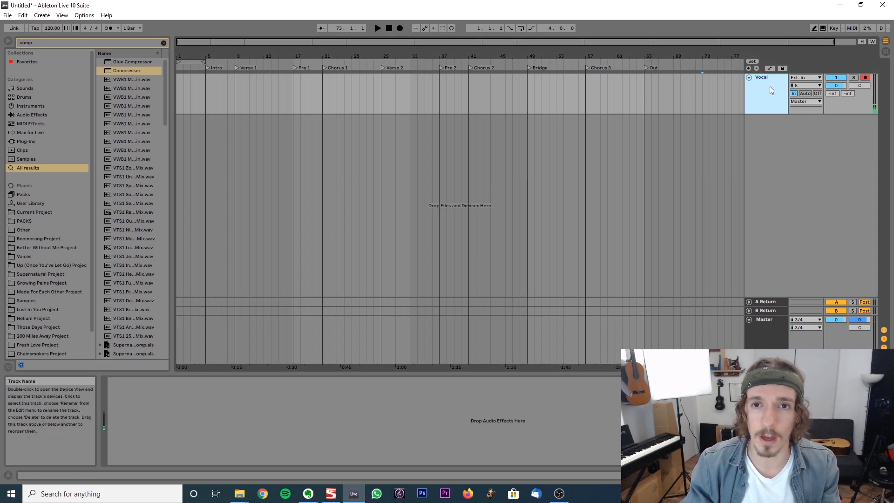
click(865, 77)
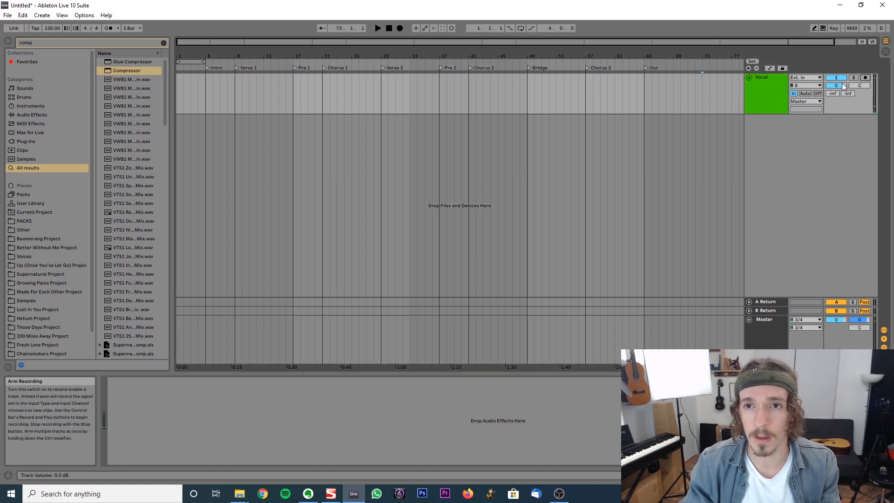
click(817, 93)
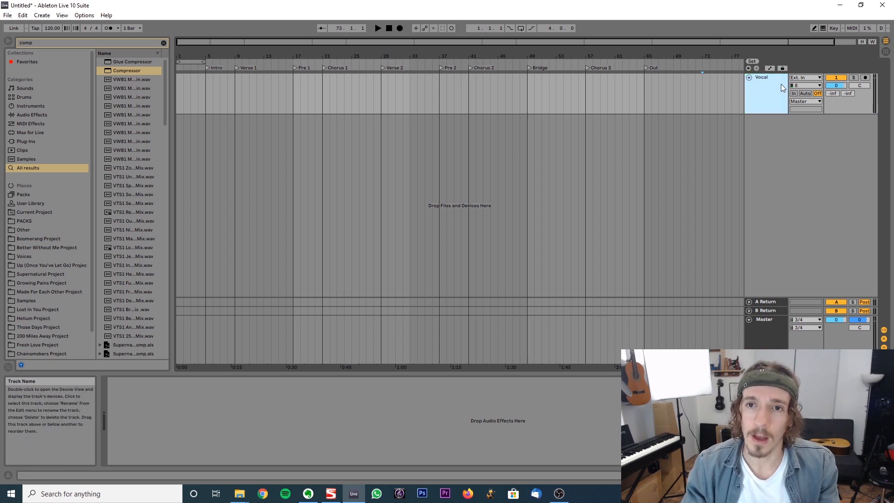
- Set the Vocal track's external input channel to 8
click(806, 85)
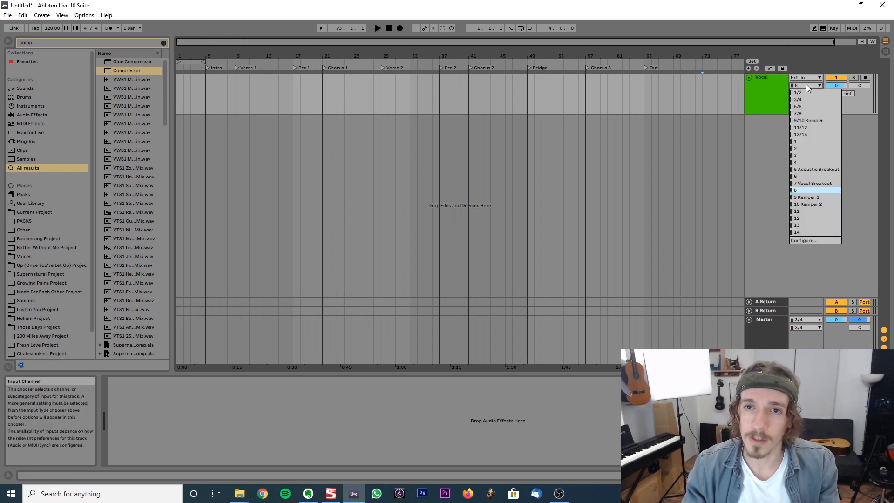
click(795, 190)
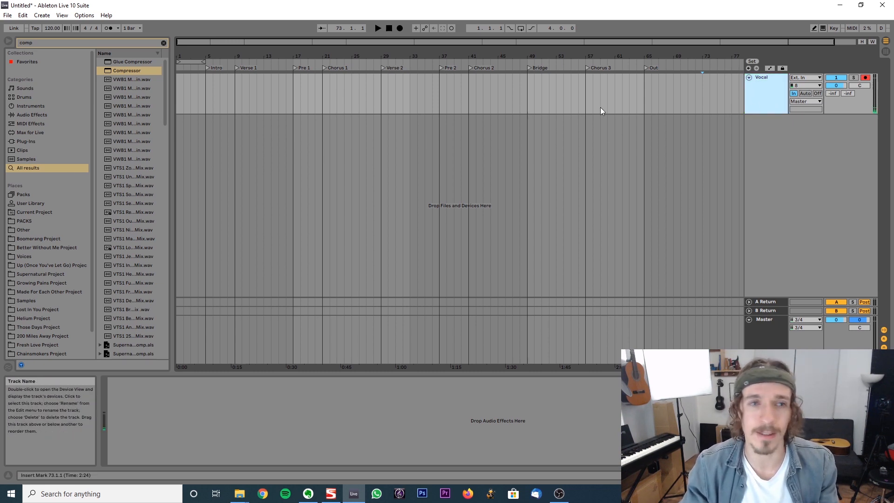
- Add a Compressor and a Reverb device to the Vocal track from the browser
click(113, 43)
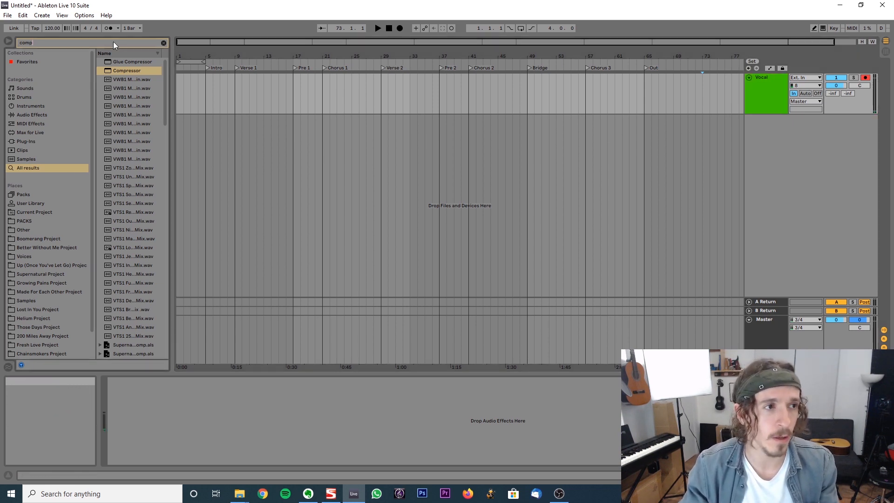
double_click(124, 68)
text(reve)
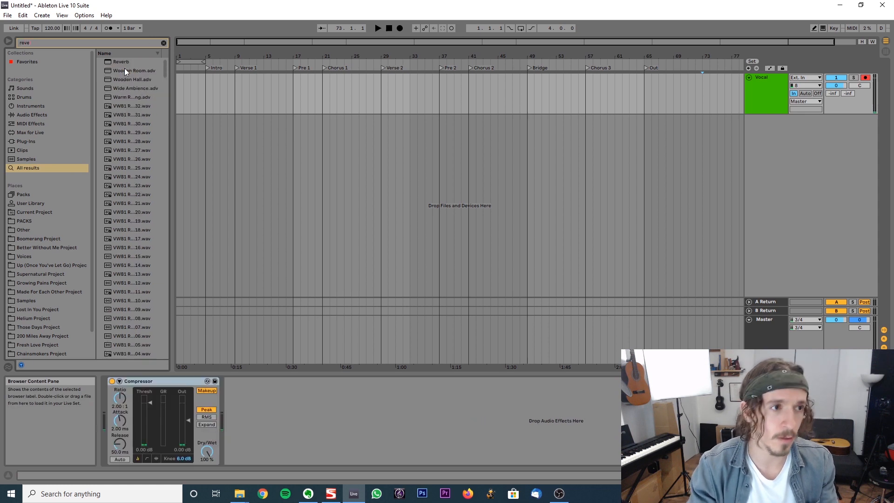
key(Return)
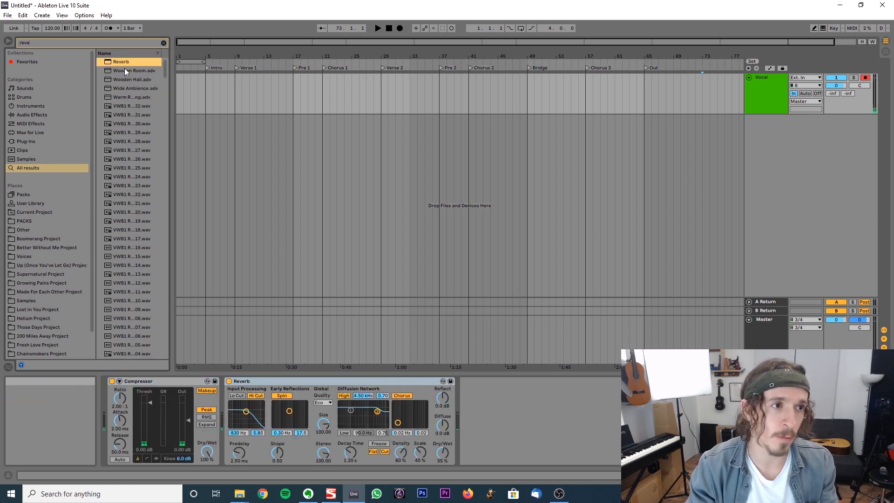
click(262, 380)
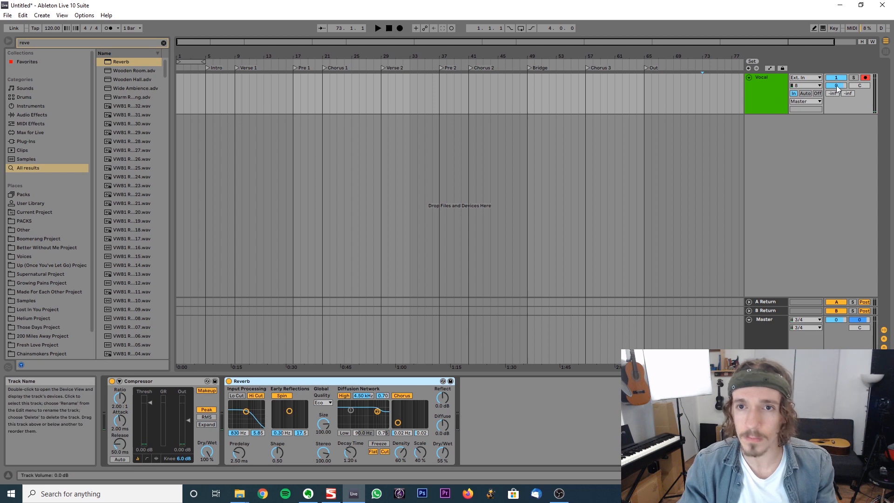
- Route the Vocal track's output to Master
click(780, 91)
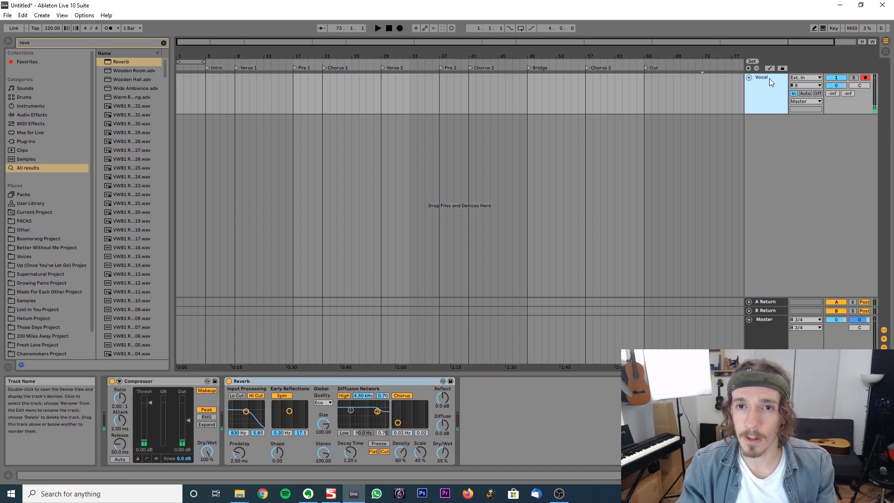
click(801, 101)
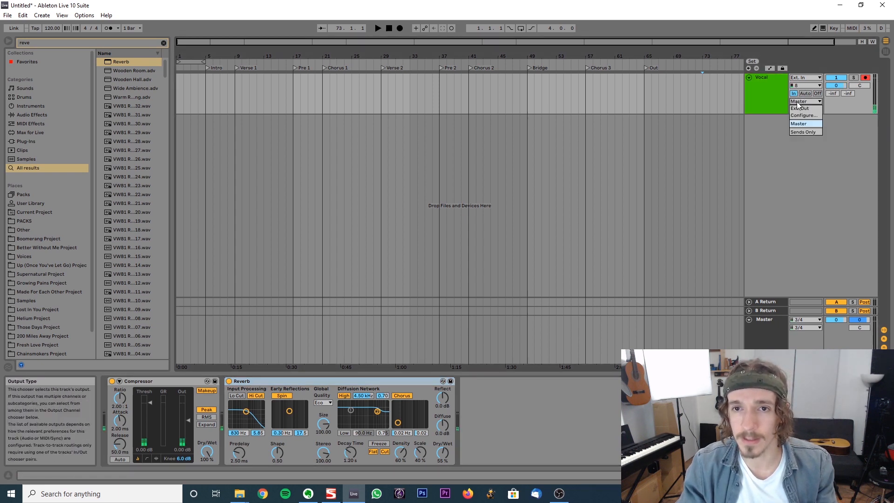
click(800, 124)
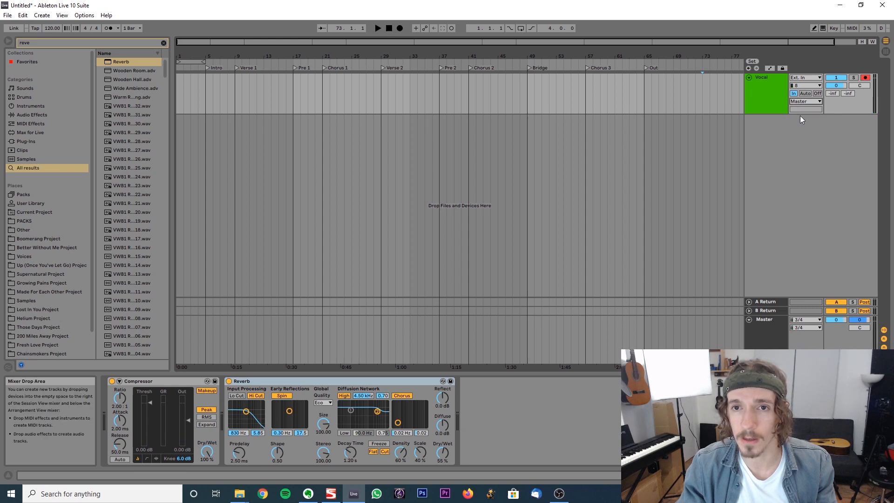
- Examine the Master track's output choices and the hardware outputs enabled in the audio output configuration
click(764, 328)
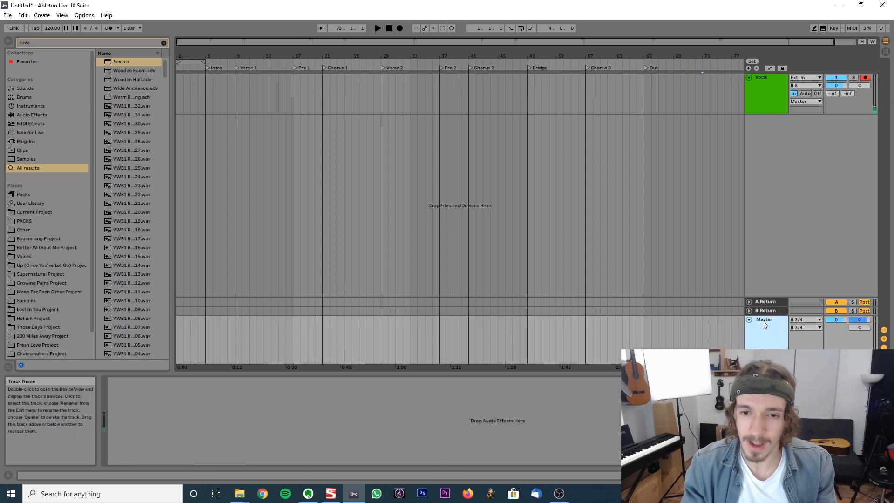
click(799, 320)
click(798, 333)
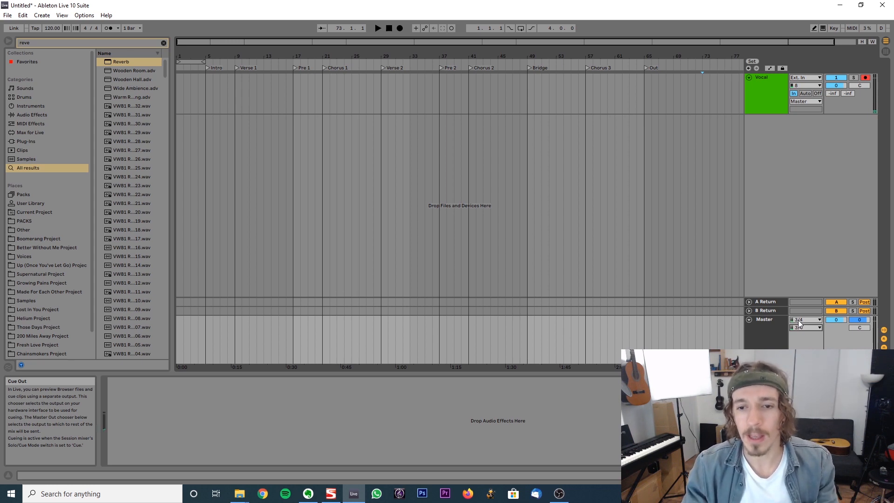
click(800, 321)
click(801, 389)
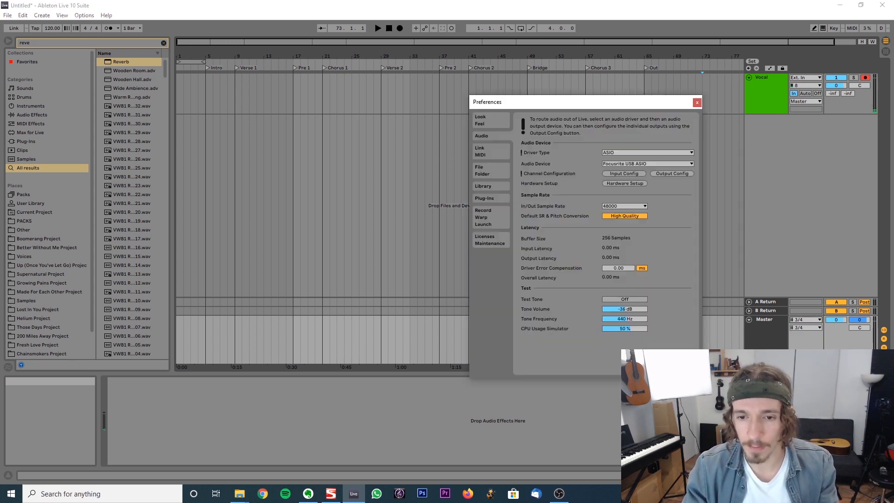
click(669, 174)
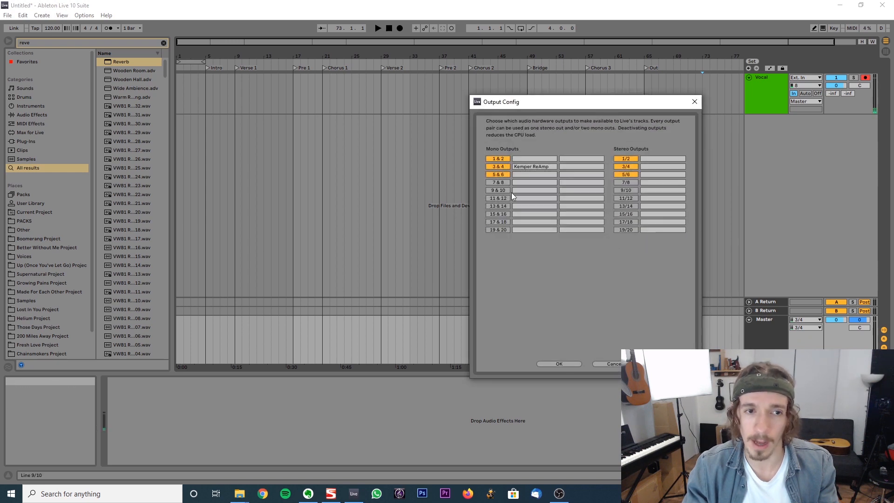
click(570, 364)
click(696, 103)
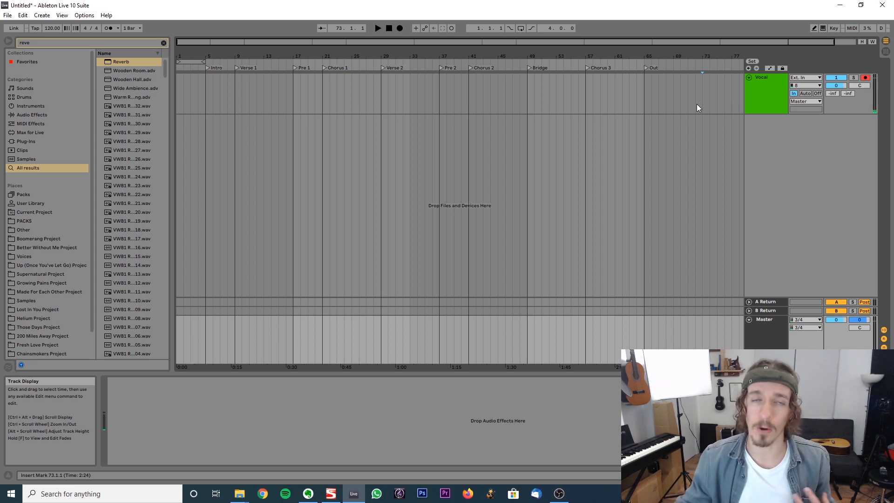
- Switch to Scarlett MixControl and route DAW 3 to Line Output 3 and DAW 4 to Line Output 4
click(331, 494)
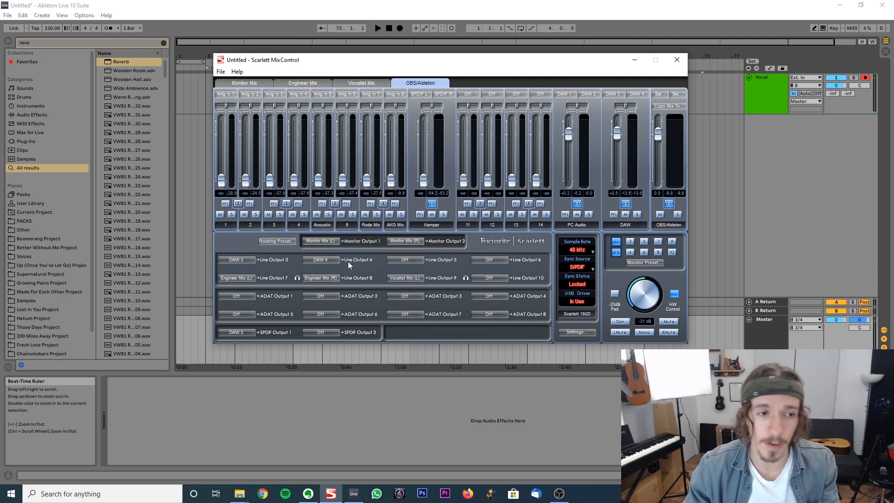
click(239, 261)
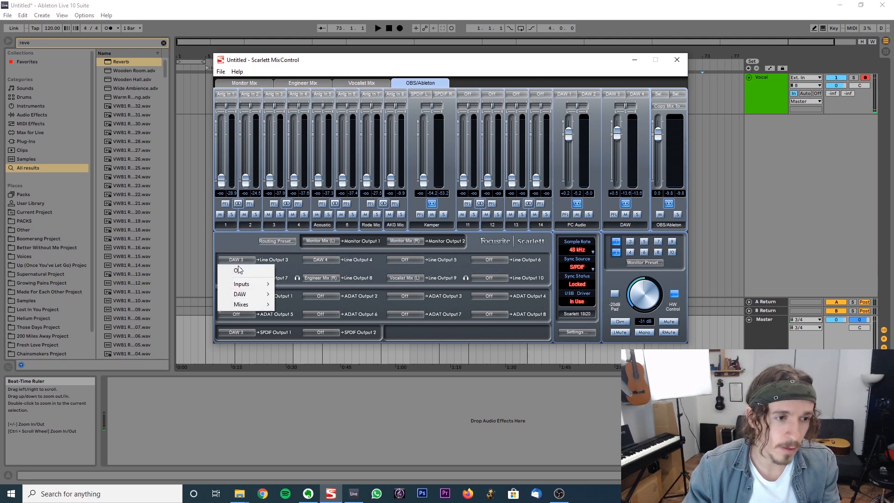
mouse_move(251, 294)
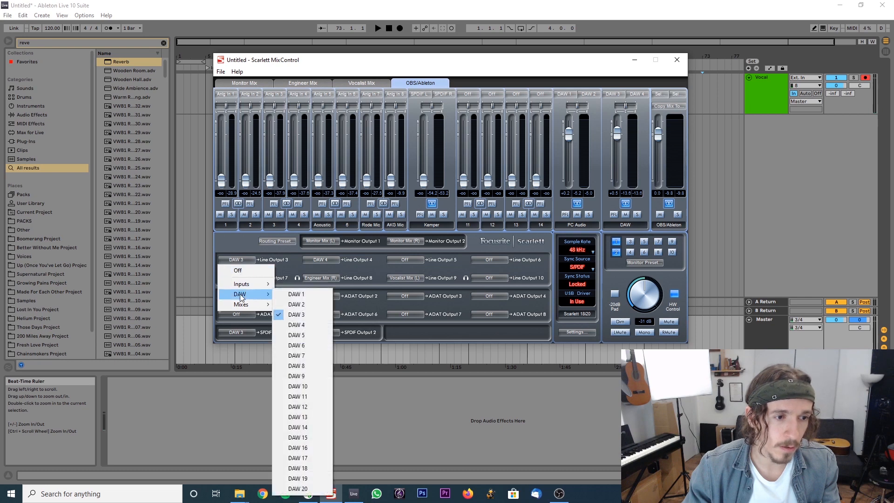
click(296, 315)
click(323, 262)
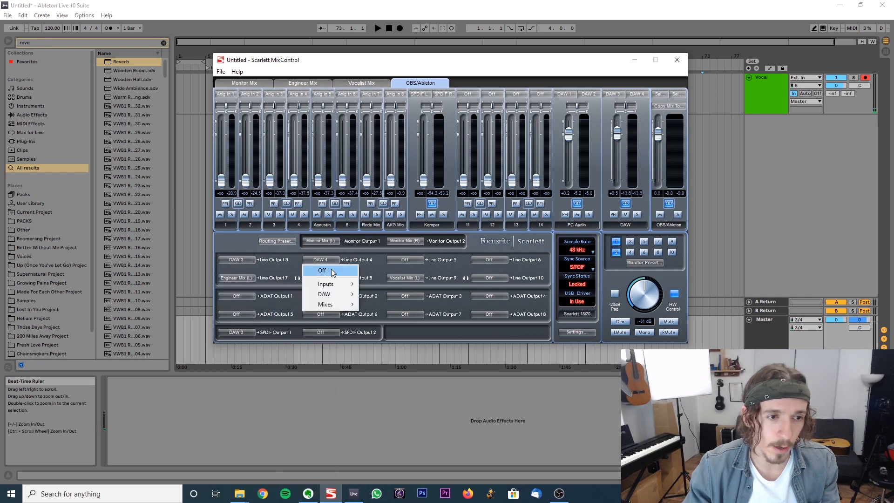
mouse_move(328, 294)
click(375, 326)
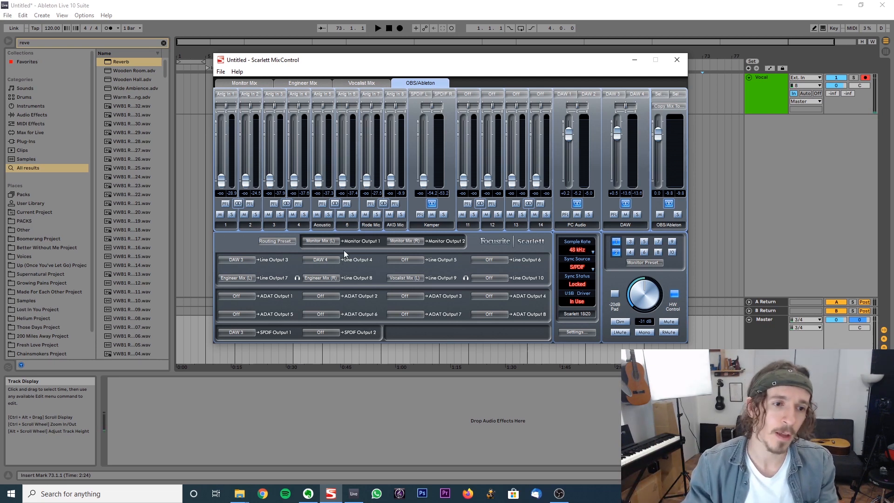
- Return to Ableton Live and choose input channel 8 for the Vocal track, with recording armed
drag(574, 64, 541, 58)
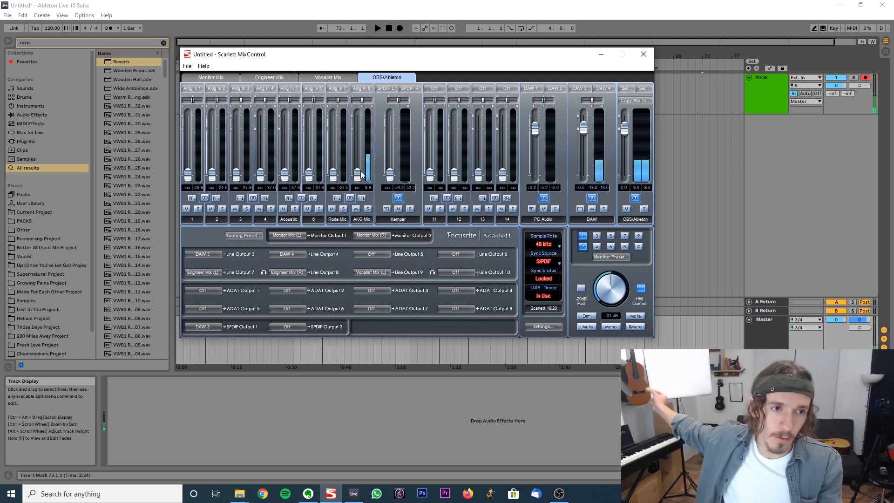
click(657, 5)
click(806, 85)
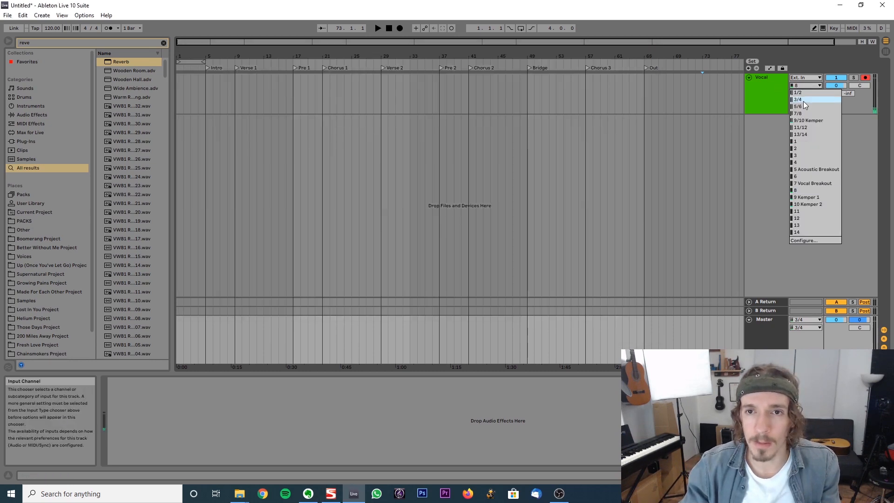
click(796, 190)
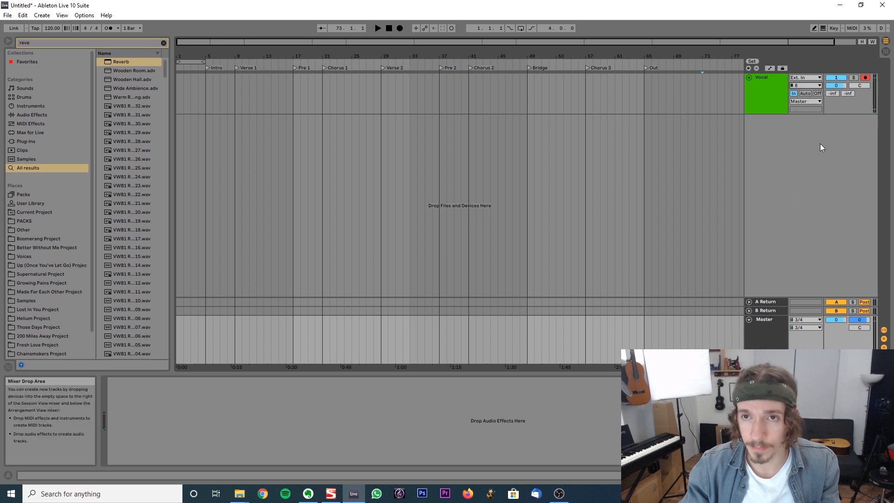
click(864, 78)
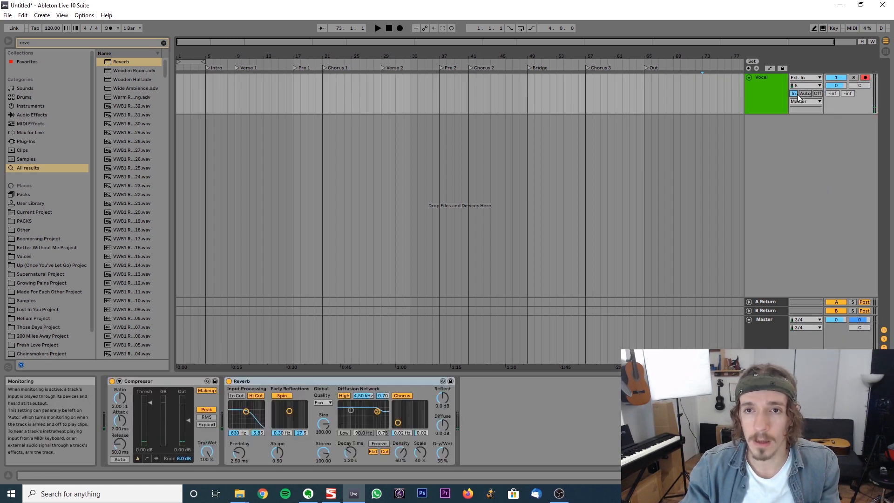
- Choose Master as the Vocal track's output and inspect the Master track's output channels
click(804, 101)
click(804, 122)
click(780, 89)
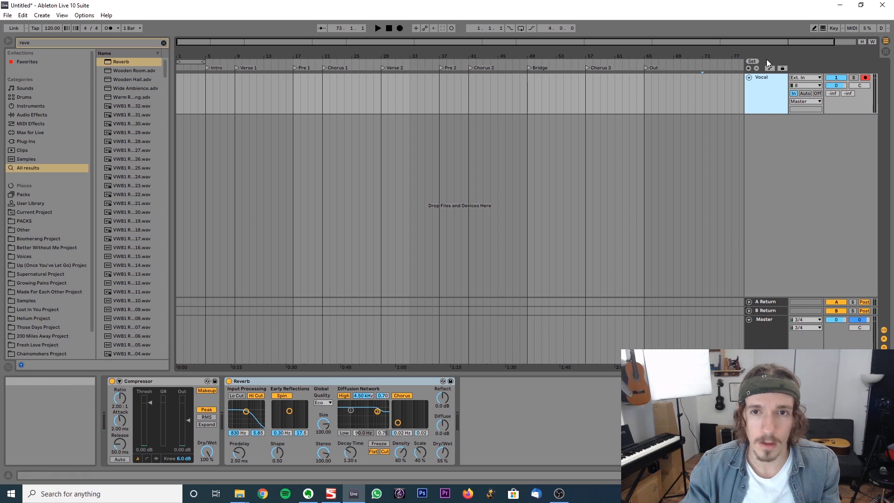
click(758, 324)
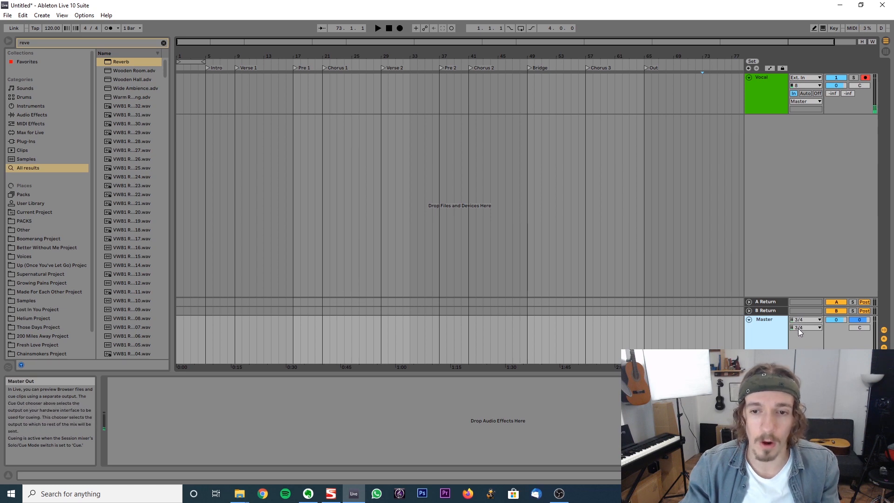
- Switch to Scarlett MixControl and check the source routed to Line Output 3
click(330, 493)
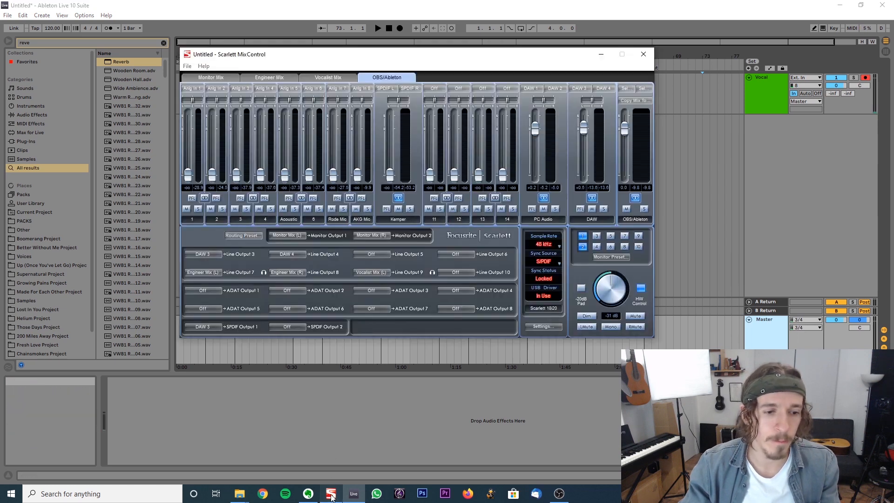
click(207, 256)
click(211, 249)
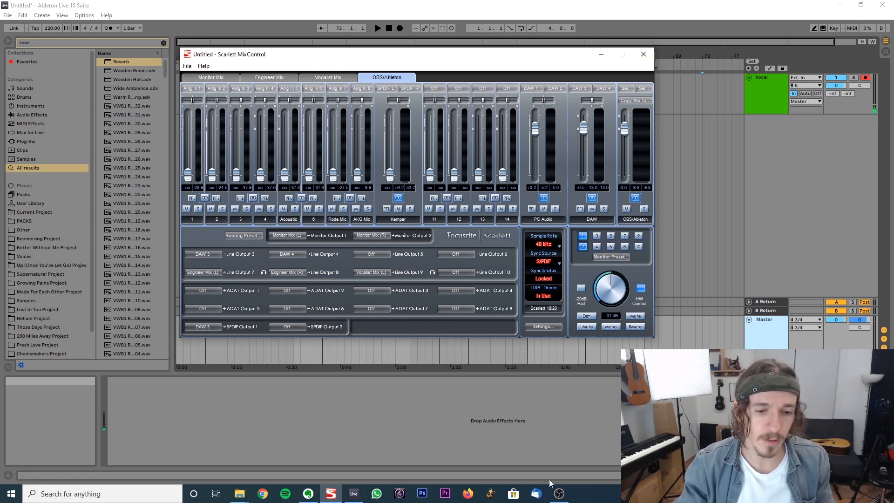
- Switch to OBS and add a new Audio Input Capture source named AKG
click(559, 494)
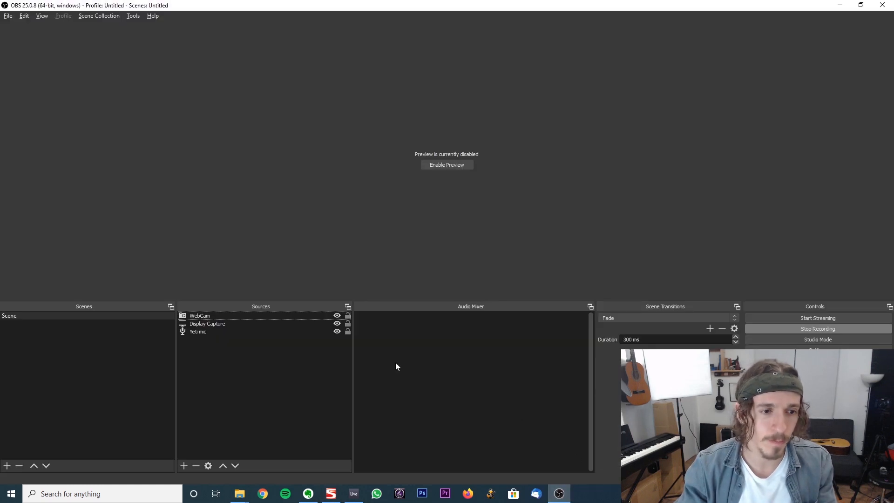
click(184, 466)
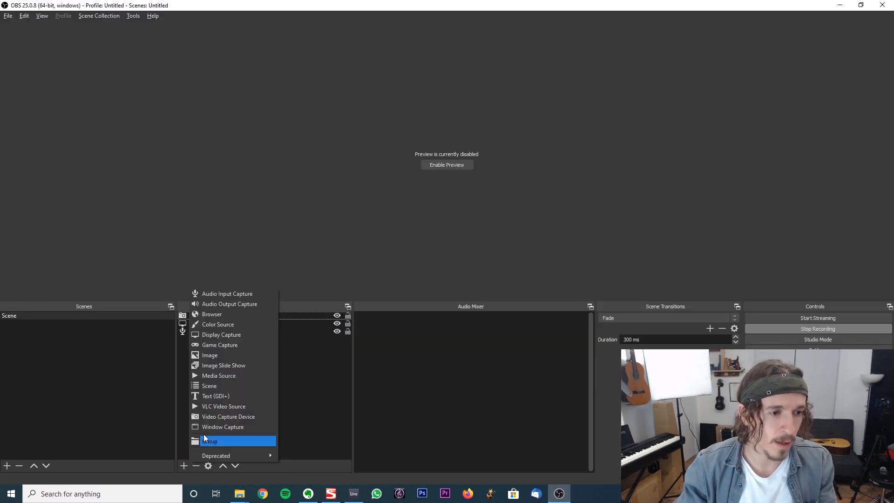
click(232, 296)
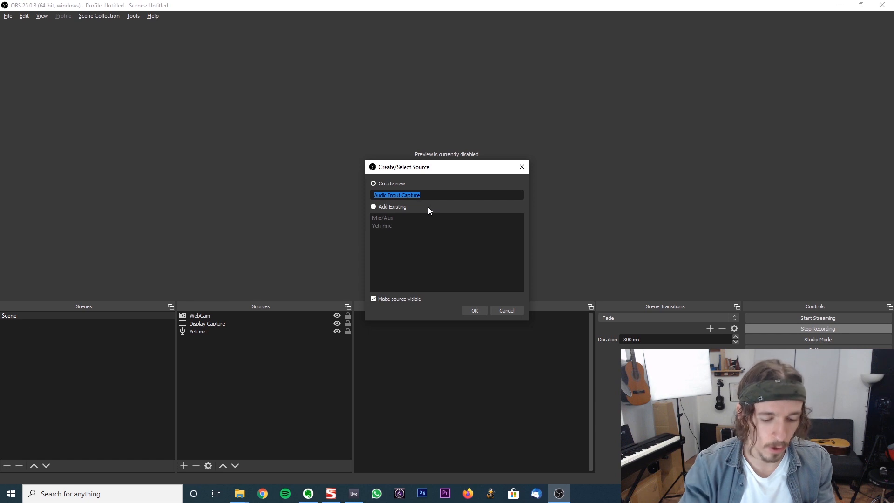
text(AKG)
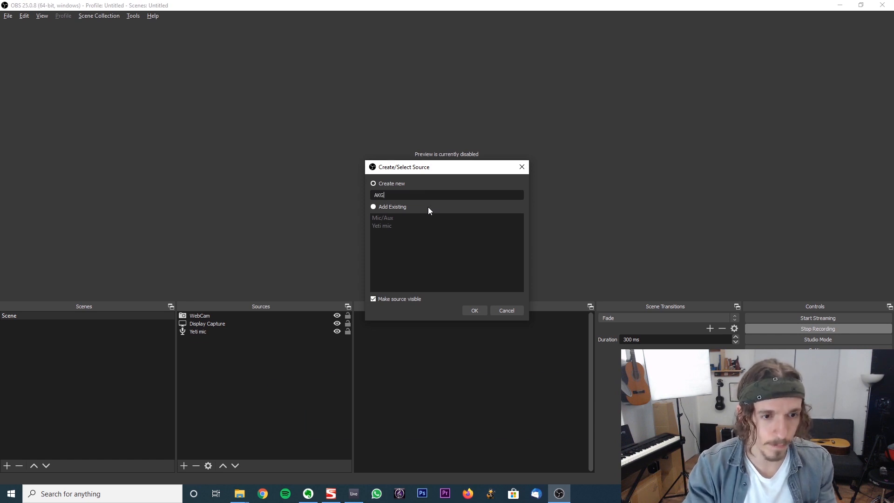
key(Return)
- Set the AKG source's device to Focusrite USB (Focusrite USB Audio) and select the source
click(328, 126)
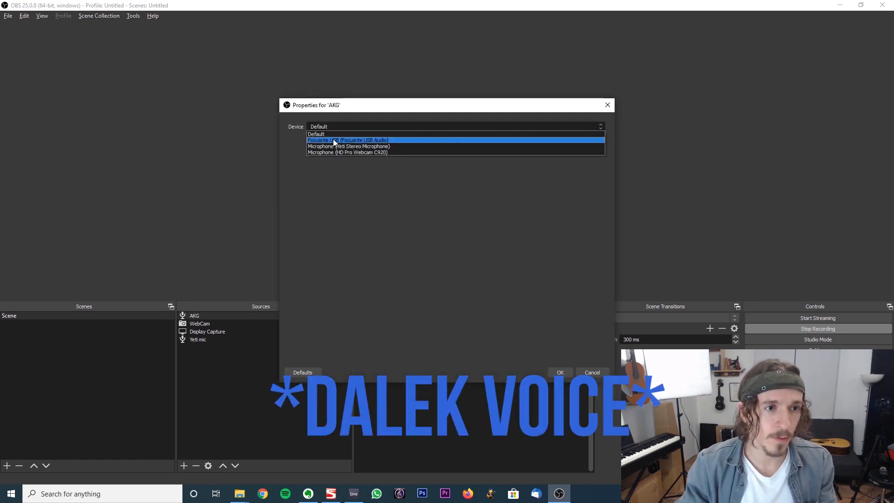
click(333, 135)
click(562, 372)
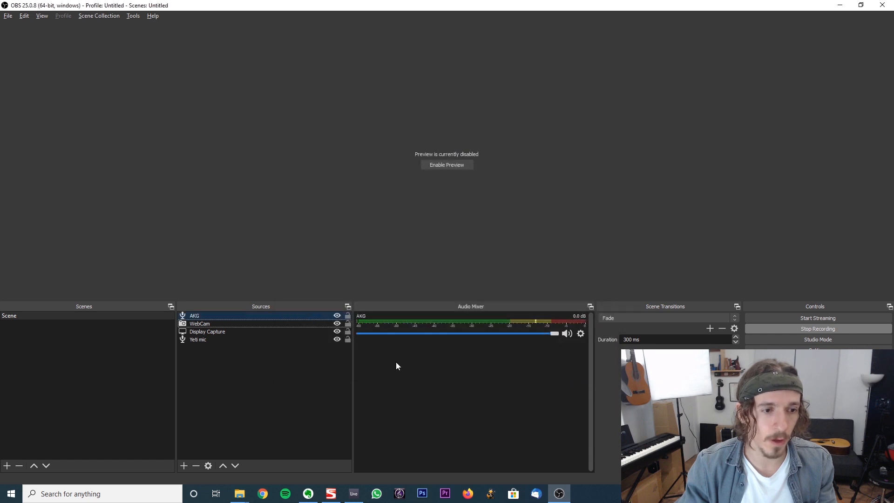
click(196, 317)
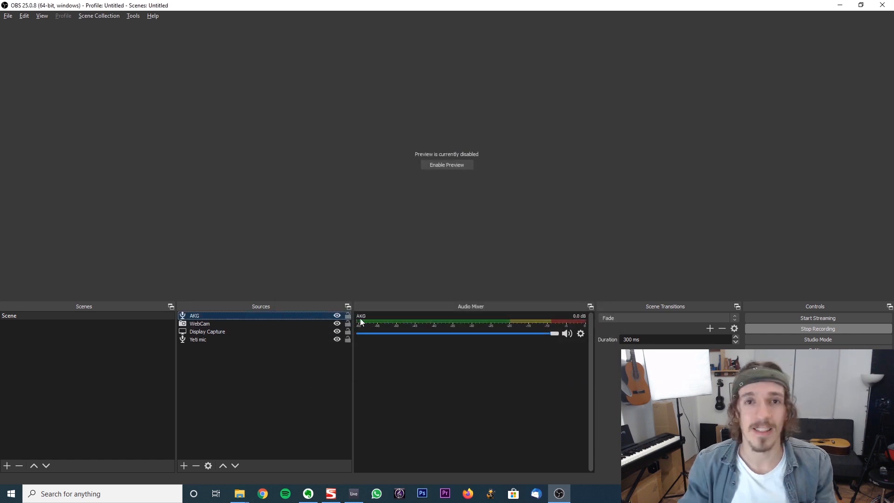